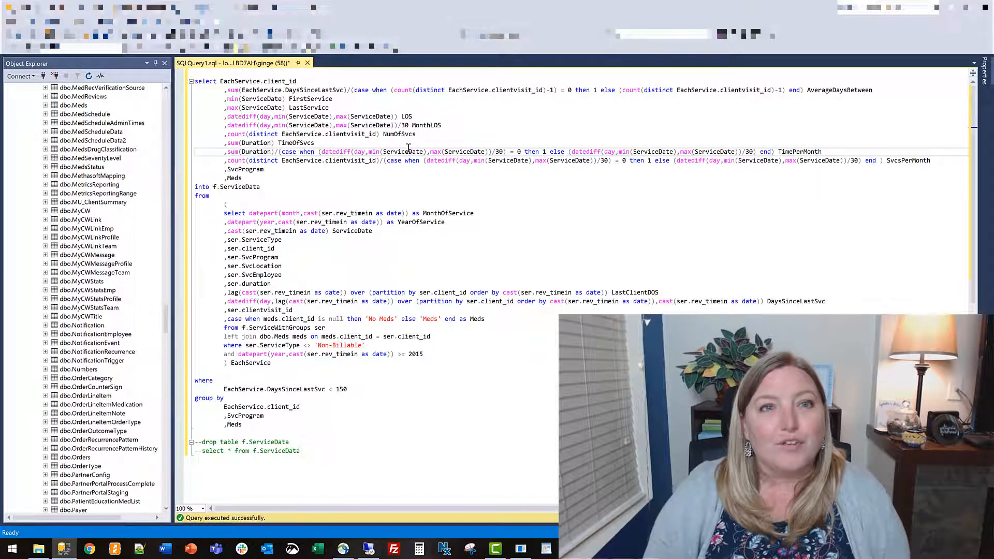
# Review the outer query's selected columns, including the LOS, MonthLOS, NumOfSvcs, TimeOfSvcs, TimePerMonth and Meds expressions.
pyautogui.moveTo(202, 81); pyautogui.dragTo(242, 99)
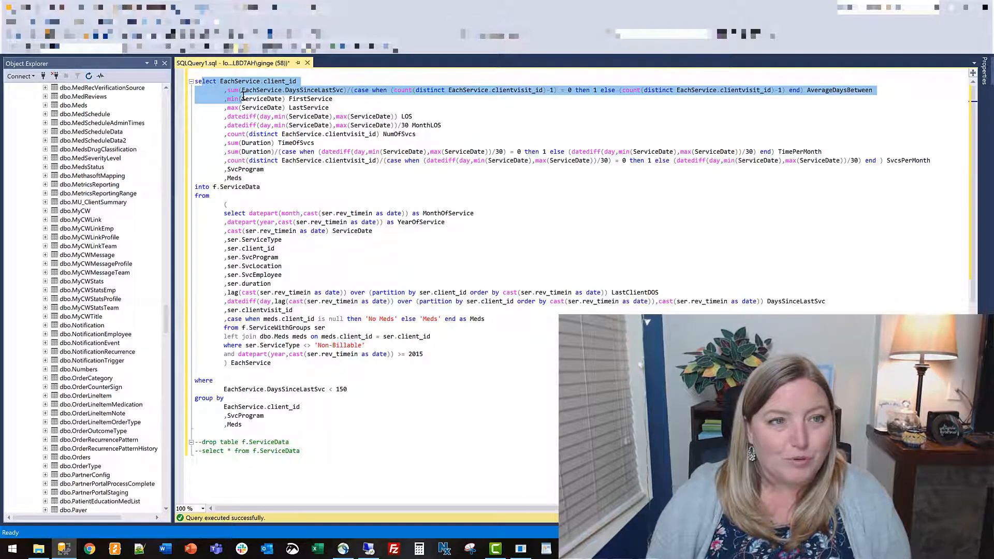
pyautogui.click(344, 151)
pyautogui.click(513, 275)
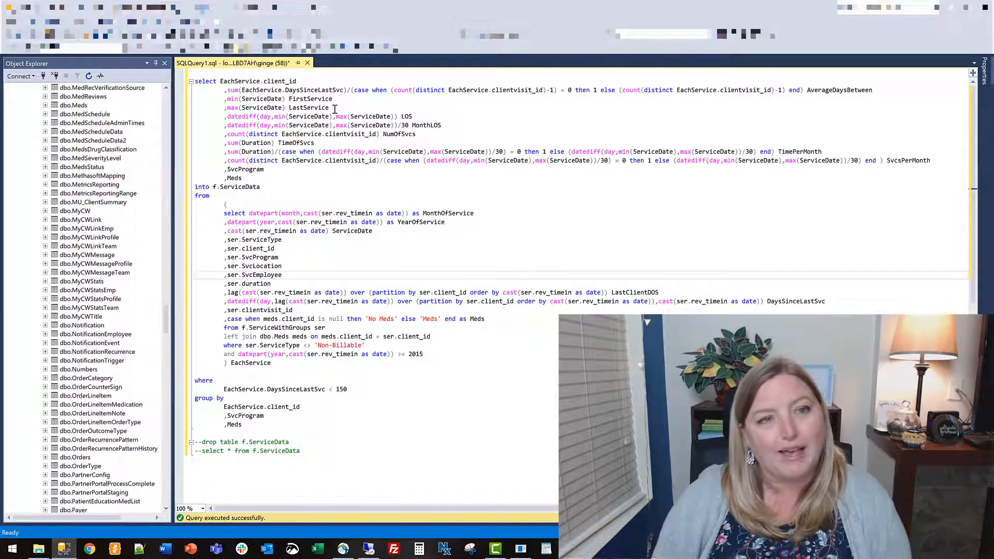
pyautogui.moveTo(227, 117); pyautogui.dragTo(413, 117)
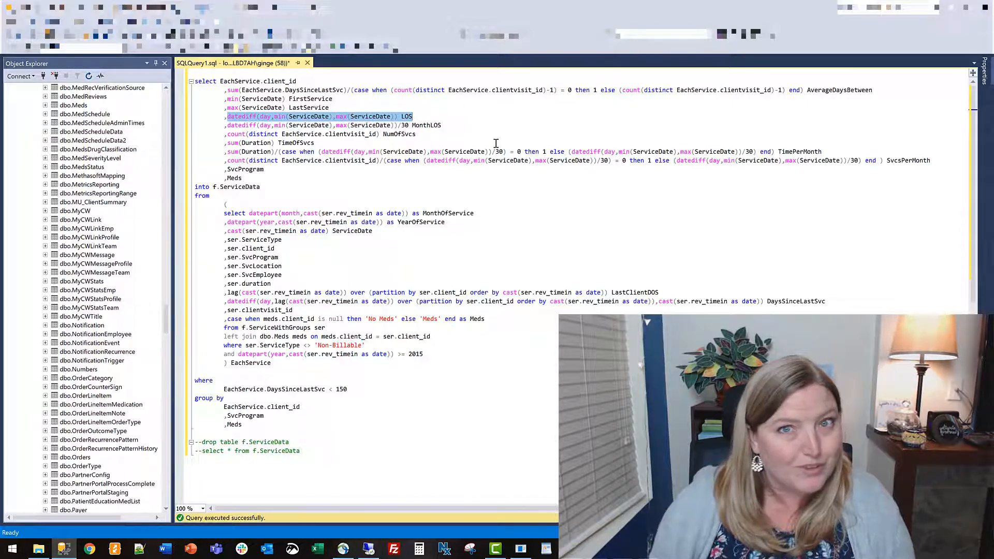
pyautogui.click(383, 152)
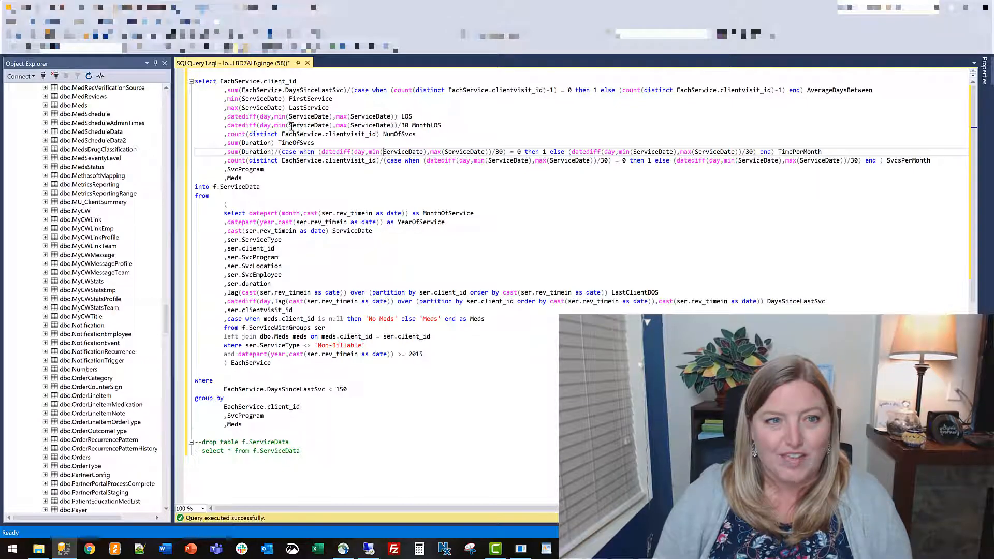
pyautogui.moveTo(413, 126); pyautogui.dragTo(443, 125)
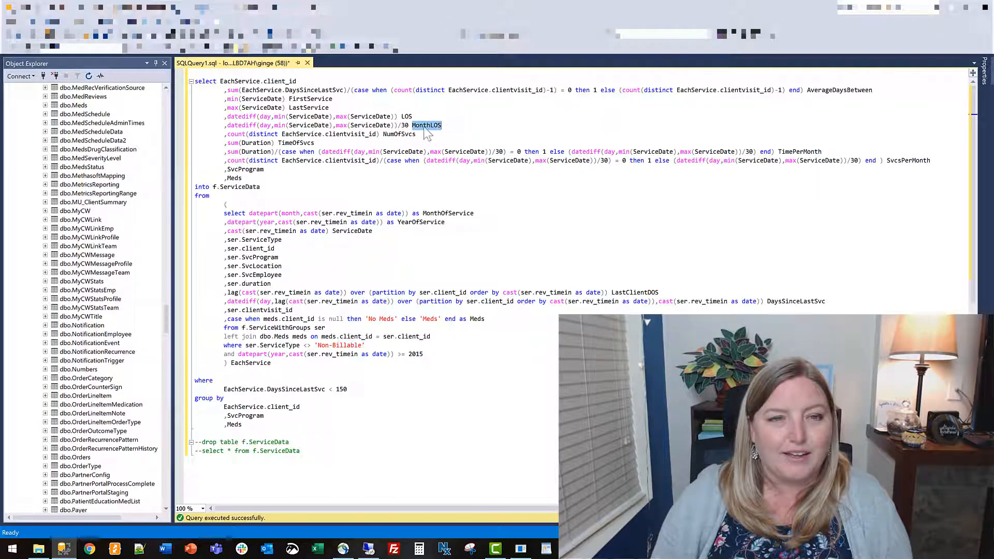
pyautogui.click(438, 126)
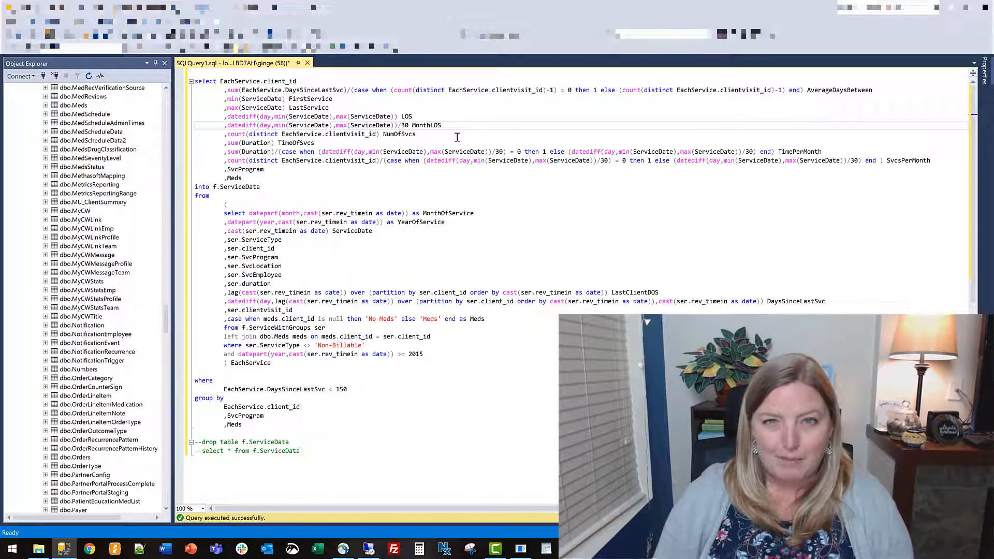
pyautogui.click(458, 137)
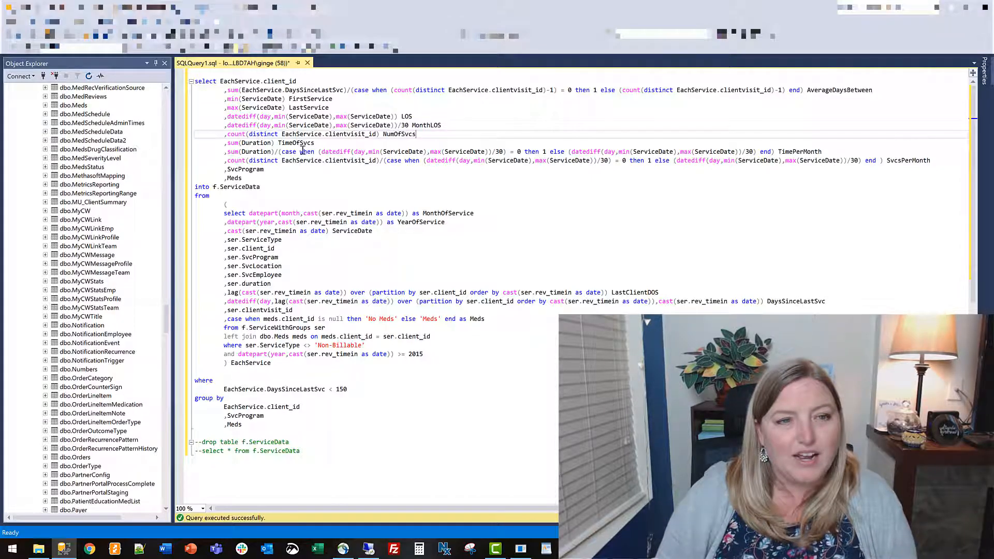
pyautogui.moveTo(228, 144); pyautogui.dragTo(324, 144)
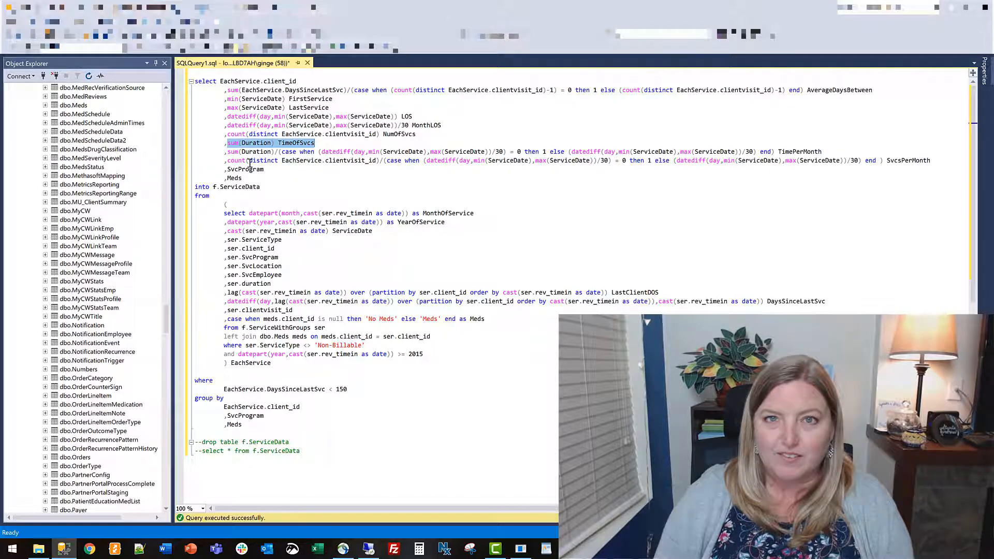
pyautogui.click(826, 153)
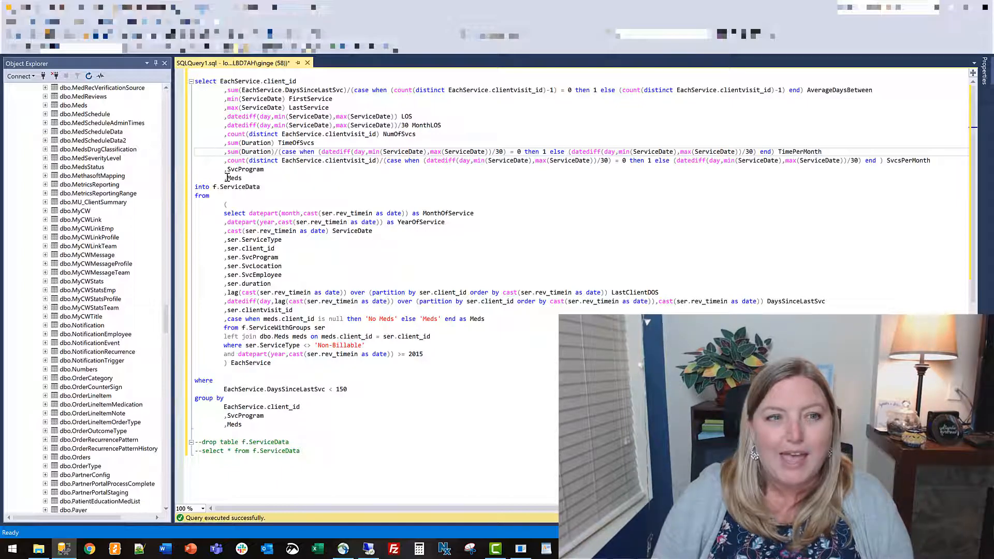
pyautogui.moveTo(226, 177); pyautogui.dragTo(239, 179)
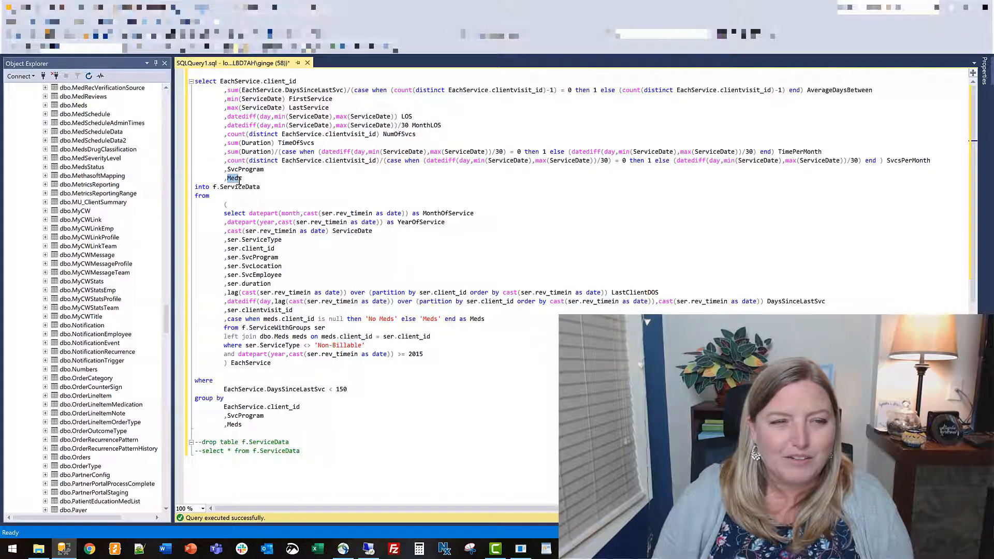
pyautogui.click(383, 275)
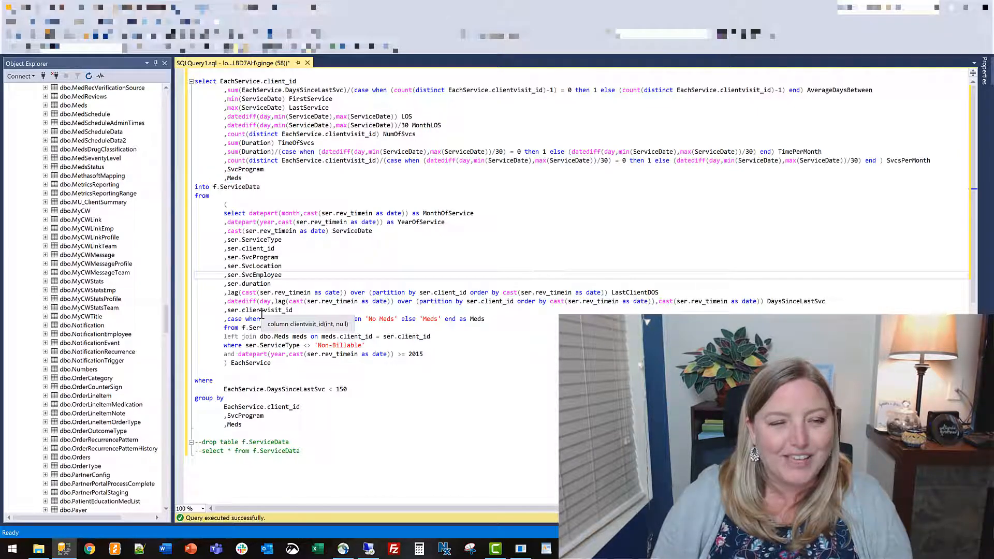
# Examine the EachService subquery with its Meds join, case expression and year filter, plus the outer DaysSinceLastSvc condition.
pyautogui.click(599, 308)
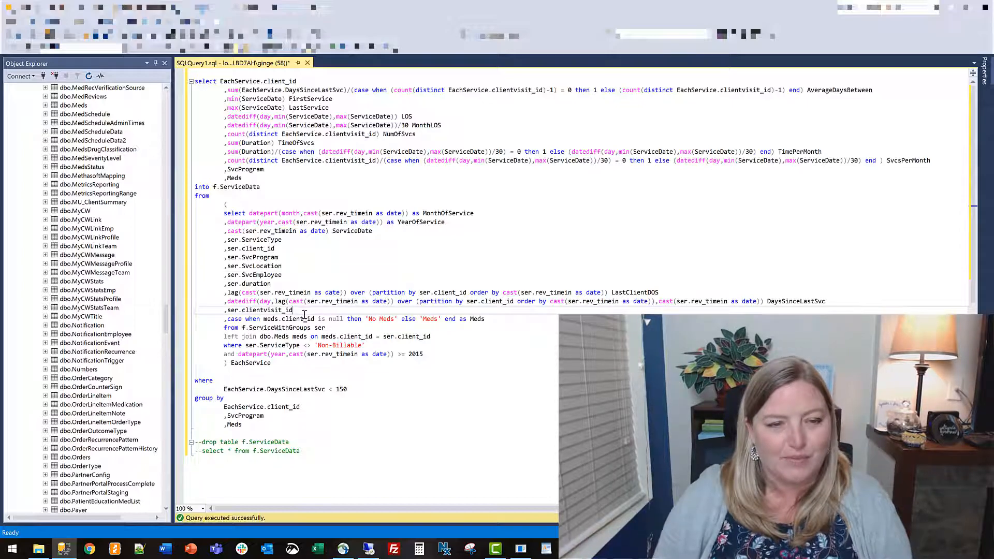
pyautogui.moveTo(224, 337); pyautogui.dragTo(439, 339)
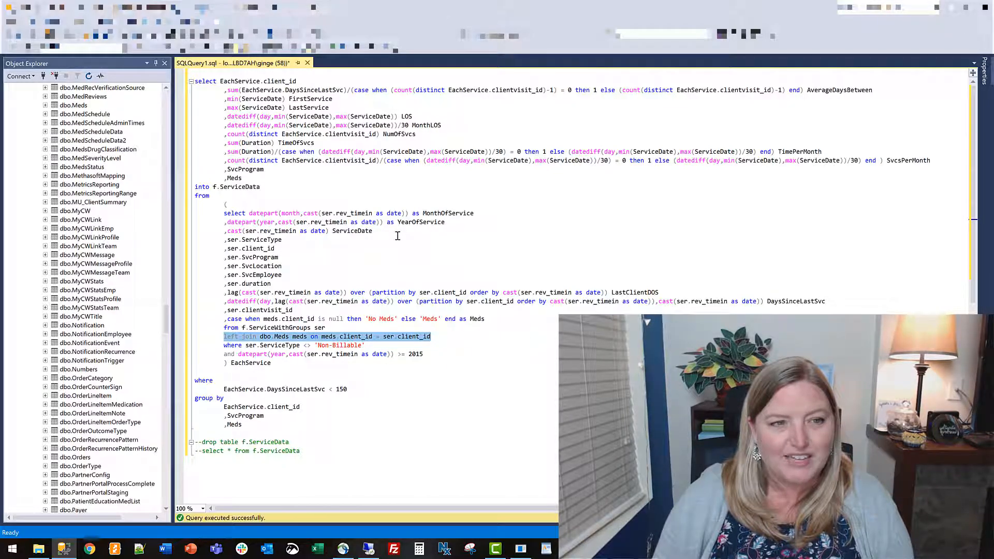
pyautogui.click(318, 304)
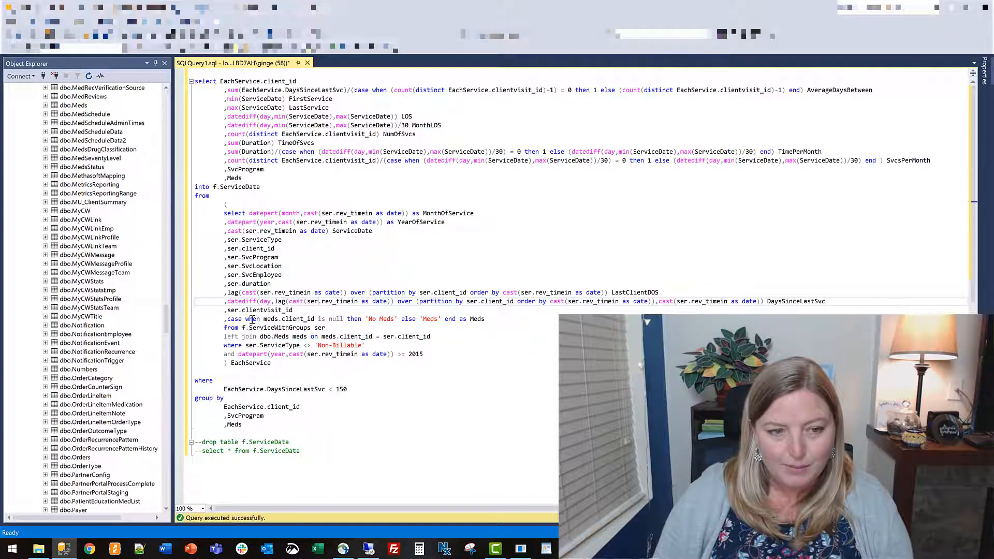
pyautogui.moveTo(227, 319); pyautogui.dragTo(487, 318)
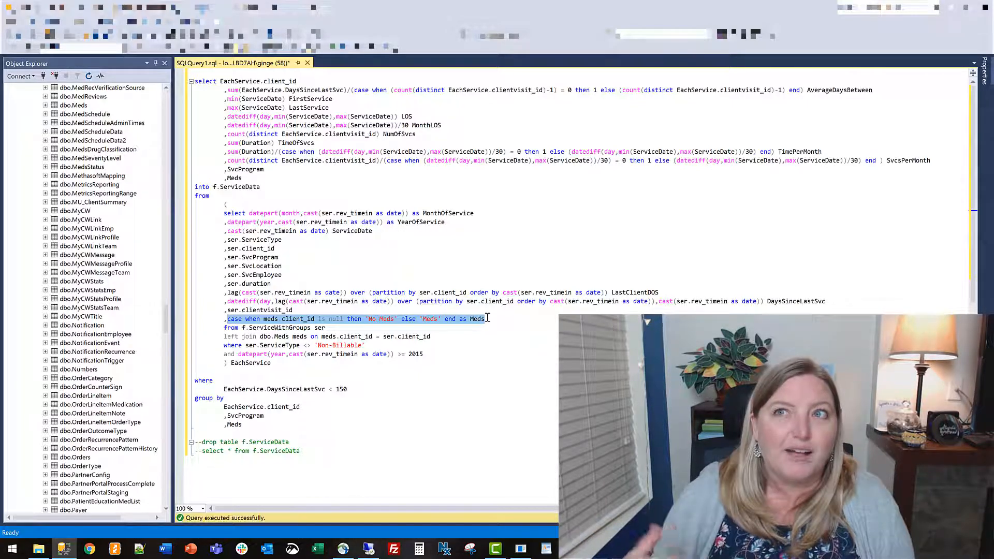
pyautogui.click(487, 318)
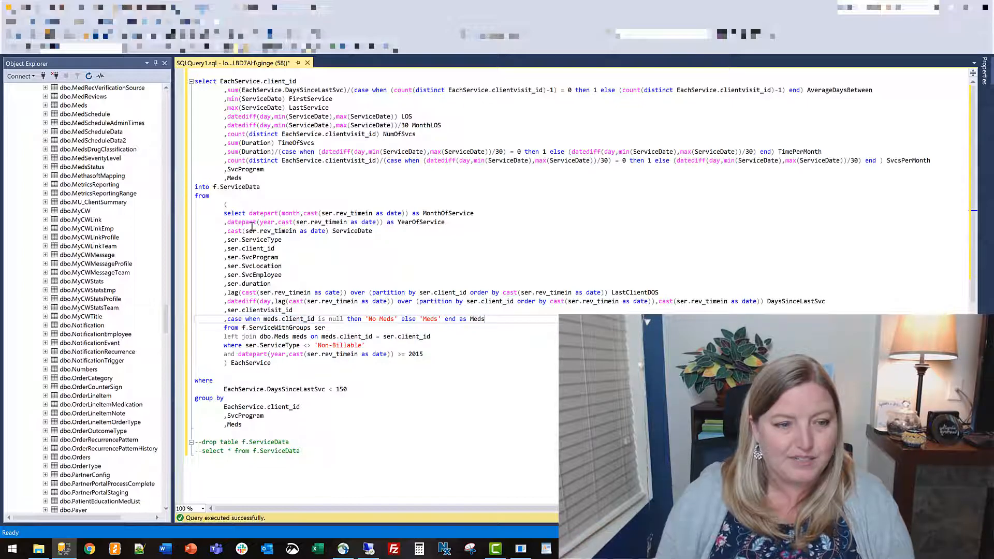
pyautogui.moveTo(224, 213); pyautogui.dragTo(474, 361)
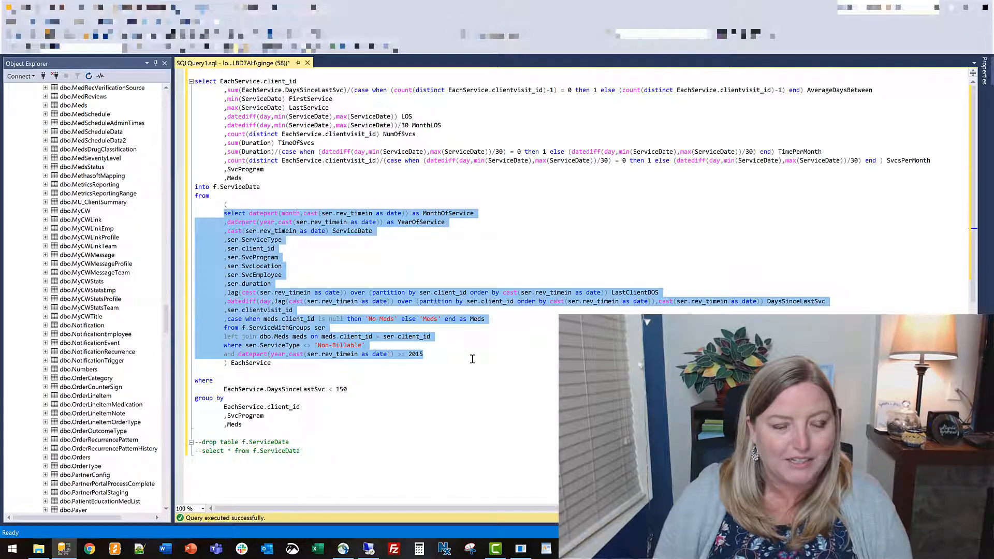
pyautogui.click(474, 362)
pyautogui.moveTo(410, 353); pyautogui.dragTo(433, 354)
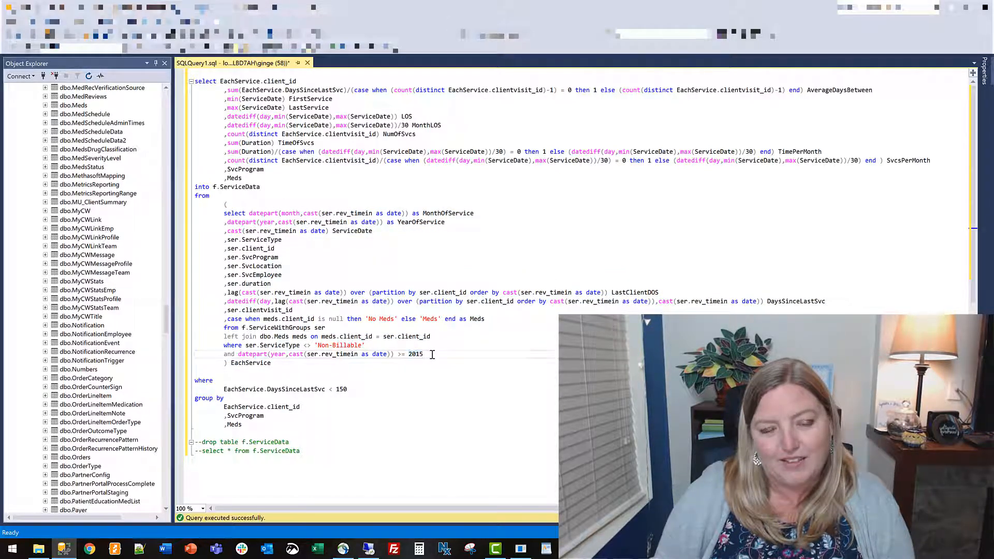
pyautogui.click(423, 355)
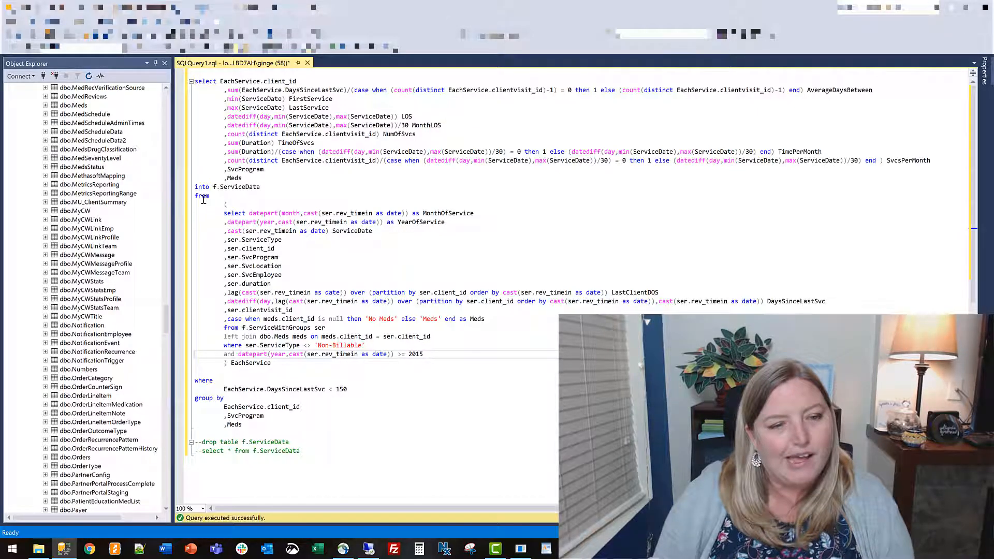
pyautogui.moveTo(214, 203); pyautogui.dragTo(270, 362)
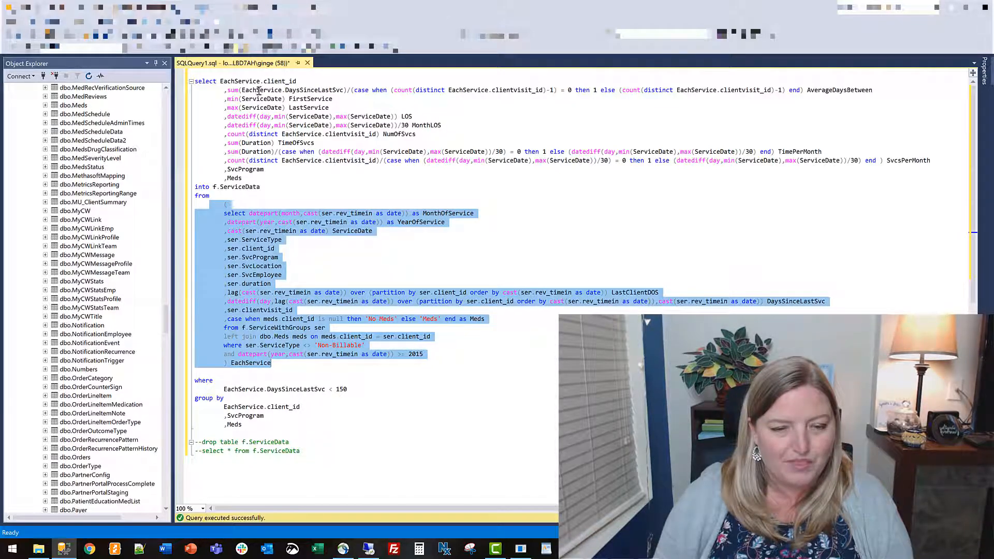
pyautogui.moveTo(348, 390); pyautogui.dragTo(222, 389)
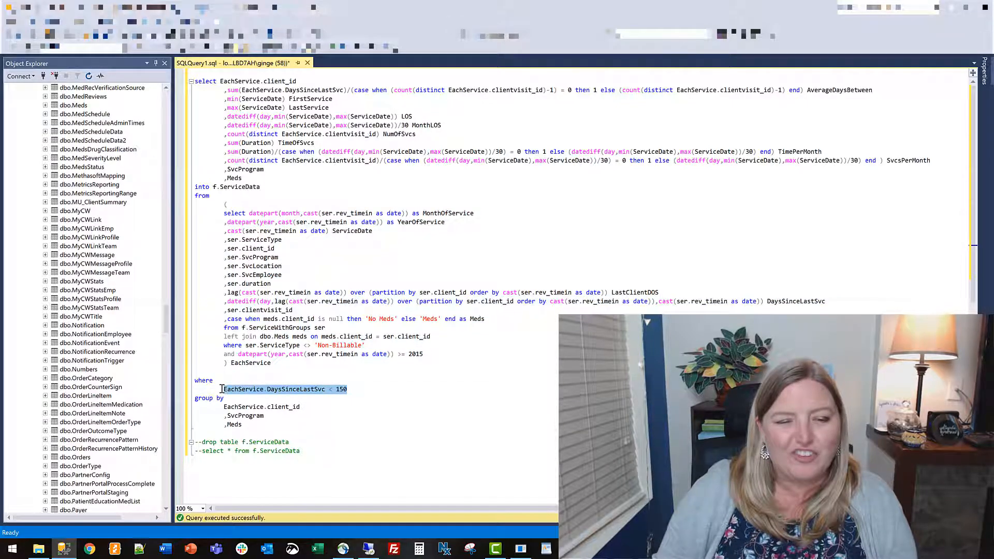
pyautogui.click(425, 389)
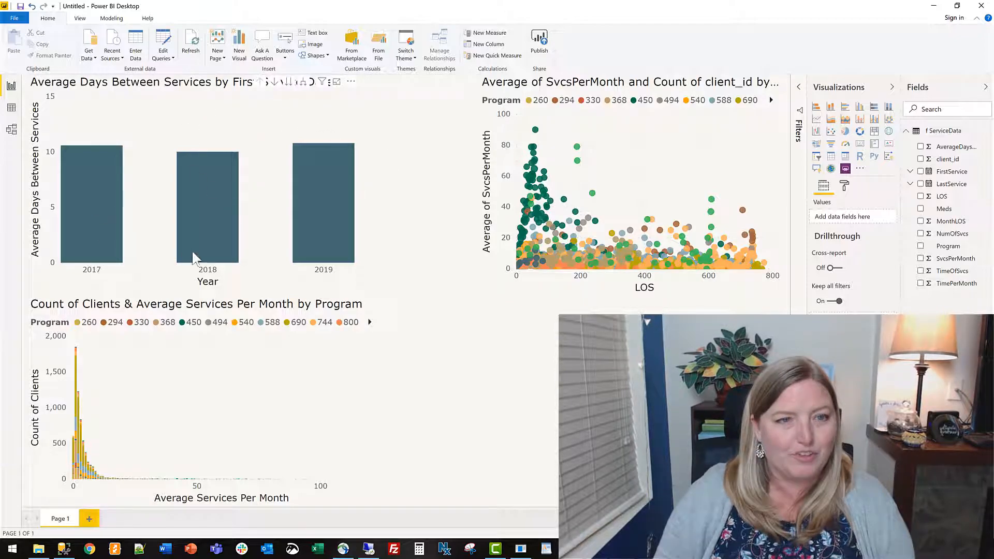
# Expand the Average Days Between Services chart through quarter, month and day levels, and drill back up to years.
pyautogui.moveTo(326, 175)
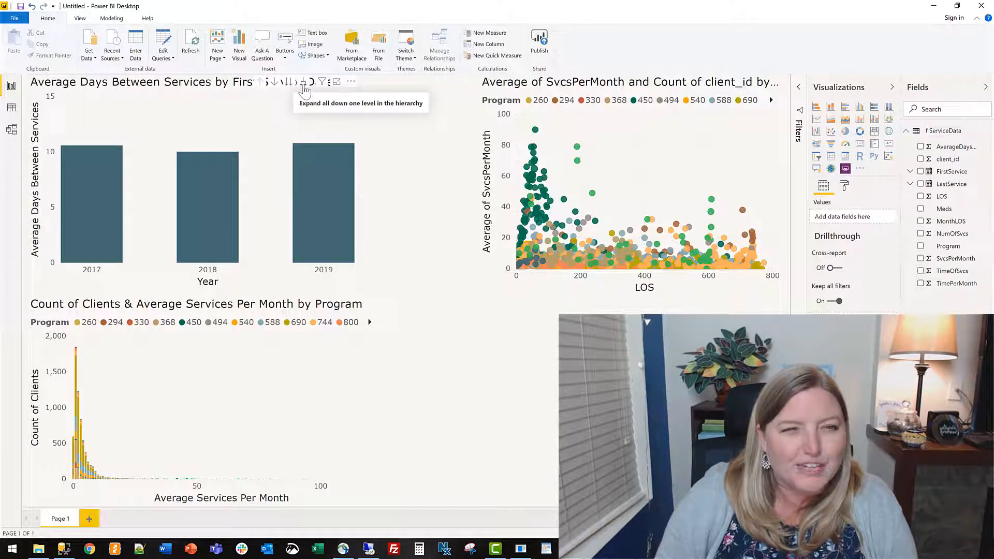
pyautogui.click(304, 86)
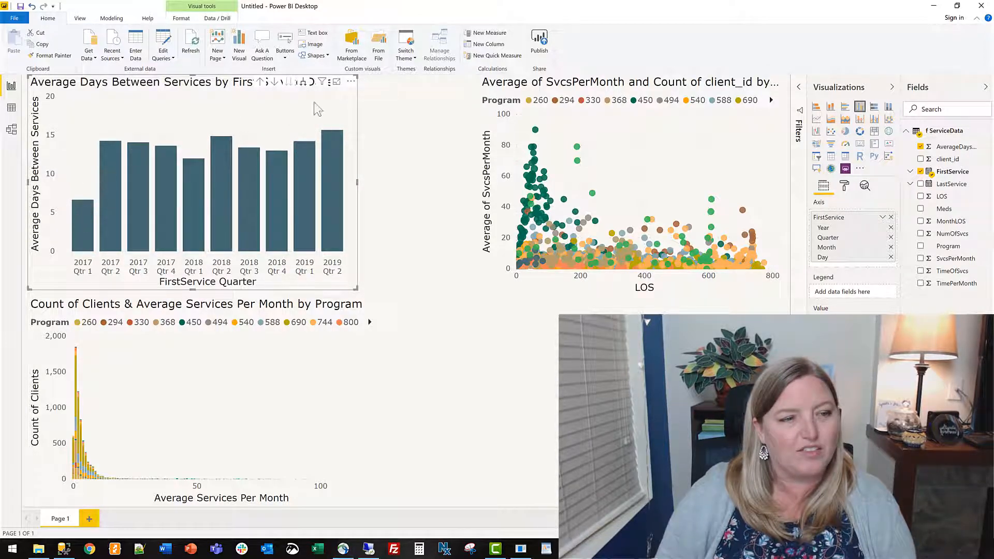
pyautogui.click(305, 86)
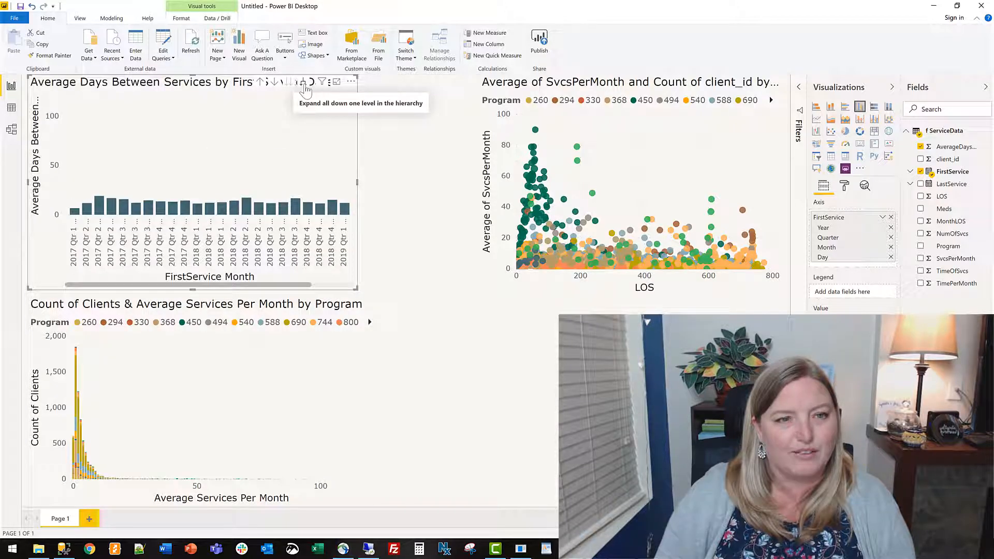
pyautogui.click(305, 86)
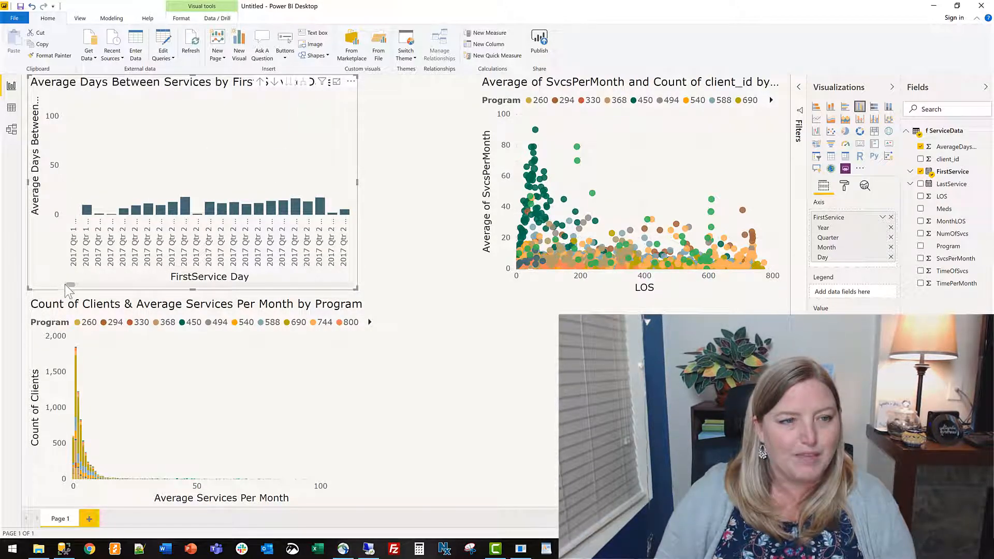
pyautogui.moveTo(70, 285); pyautogui.dragTo(48, 295)
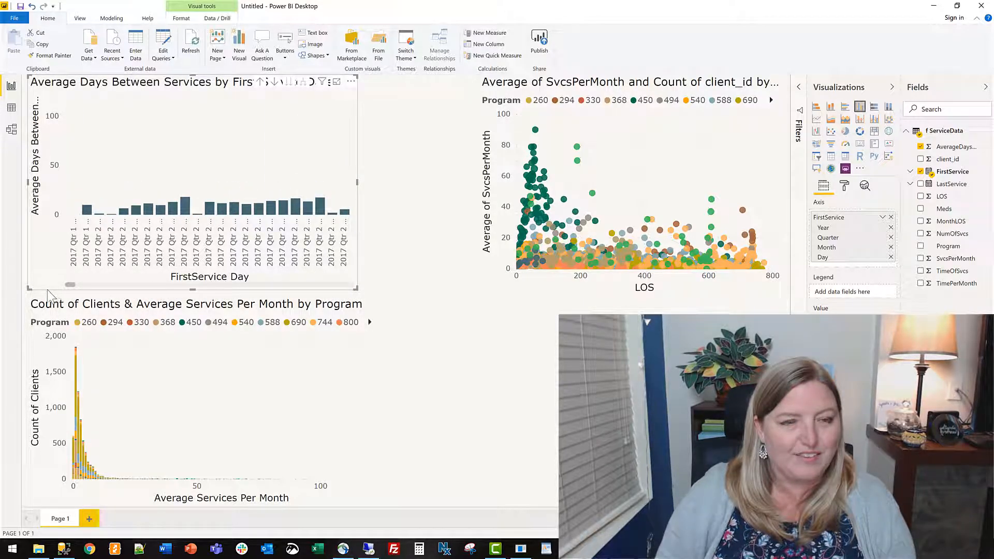
pyautogui.doubleClick(263, 83)
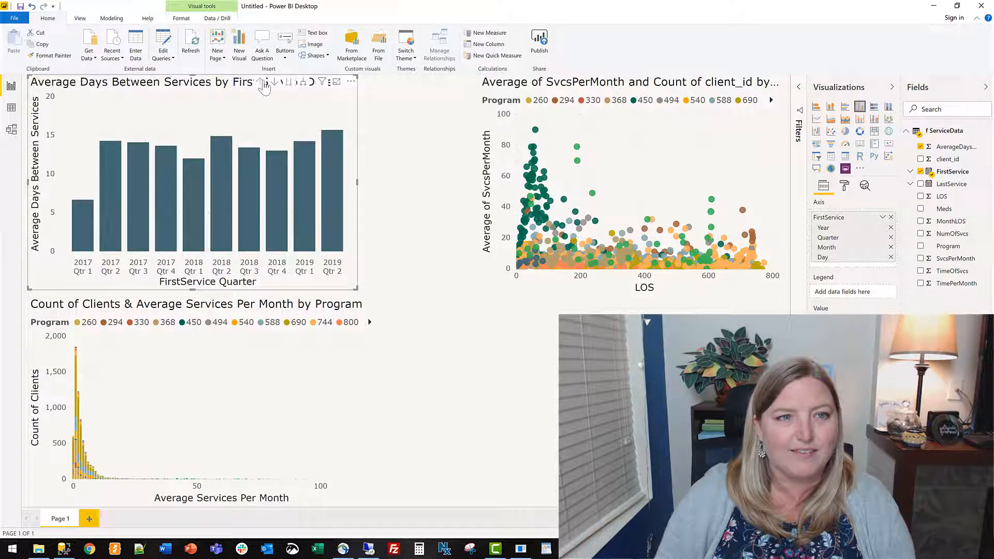
pyautogui.click(263, 82)
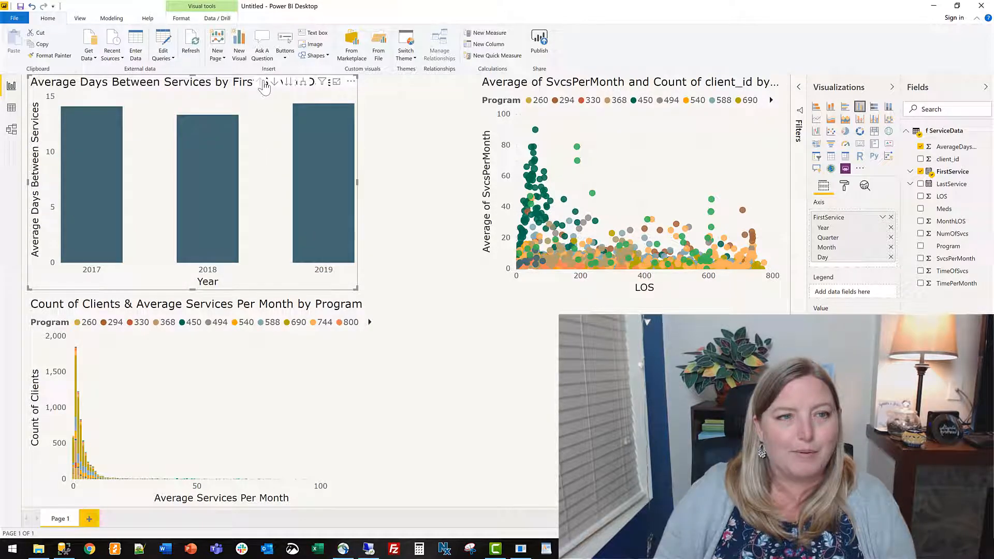
# Move the Average Days Between Services chart down the date hierarchy to months combined across years, and inspect individual month bars.
pyautogui.click(290, 83)
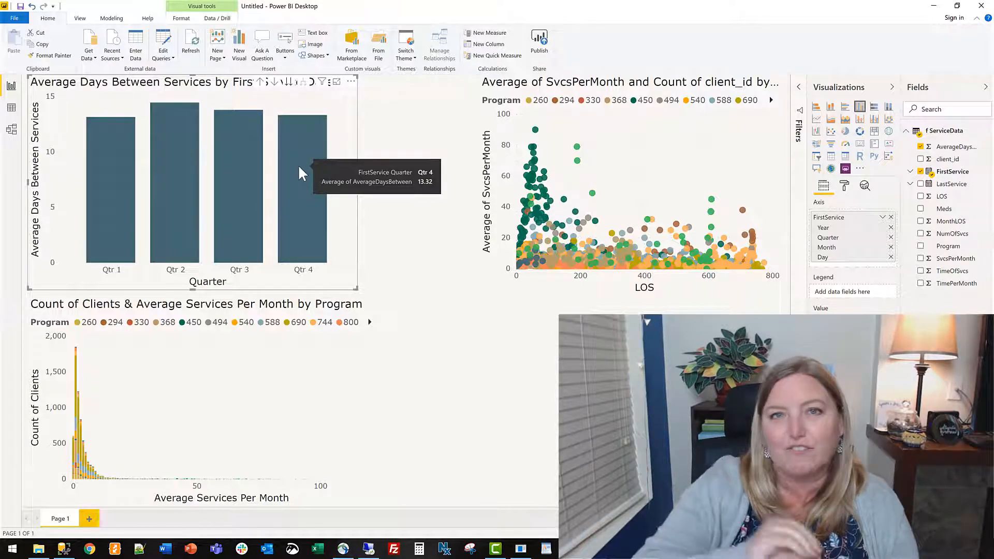
pyautogui.click(288, 81)
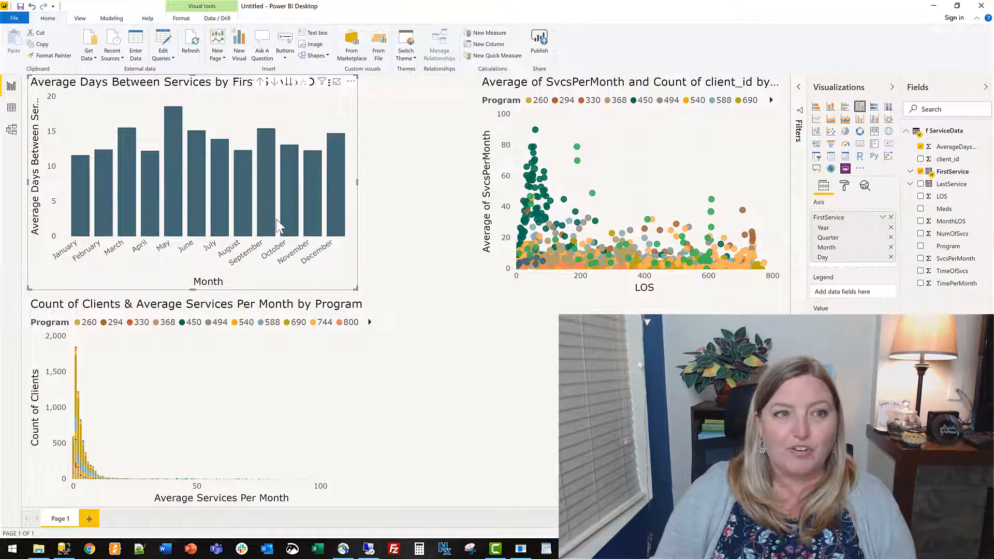
pyautogui.moveTo(172, 174)
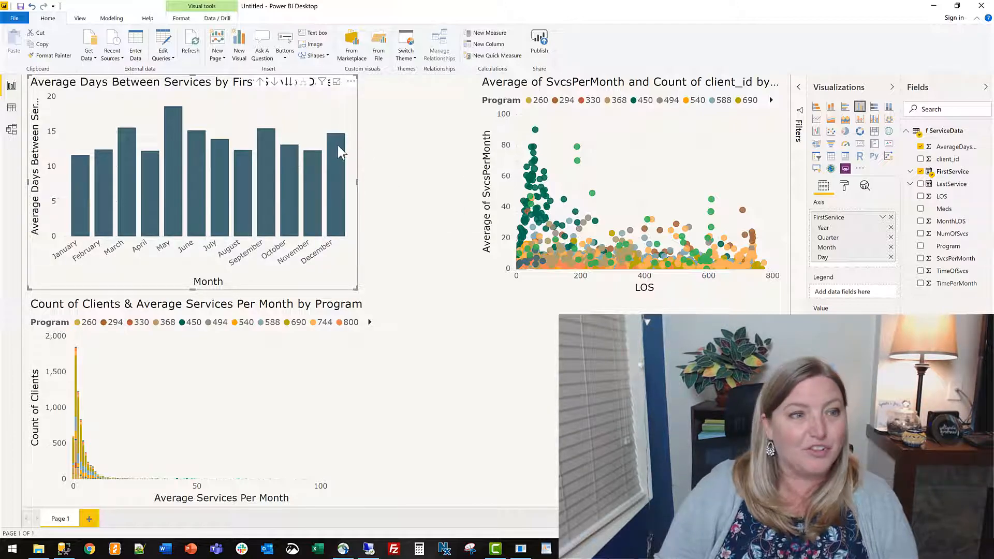
pyautogui.moveTo(339, 152)
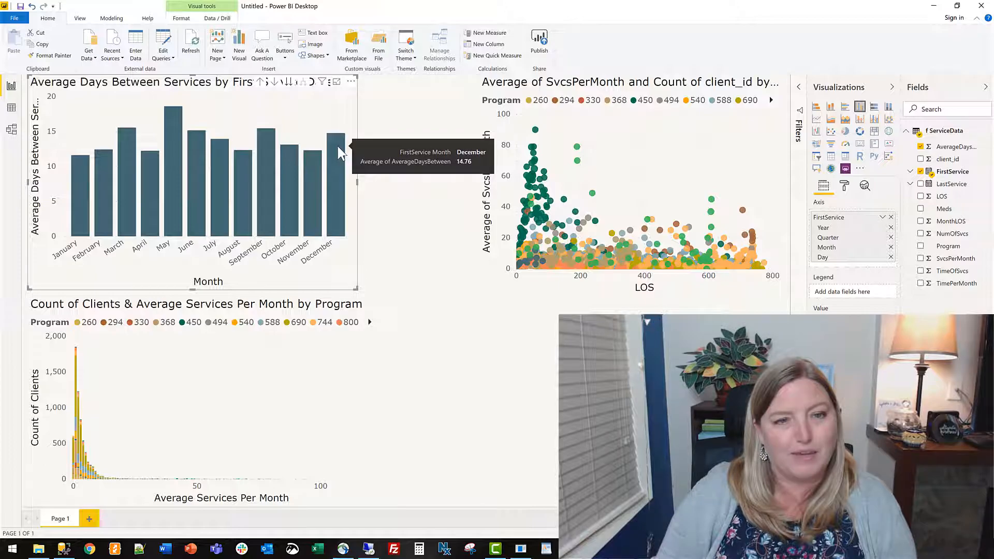
pyautogui.moveTo(85, 201)
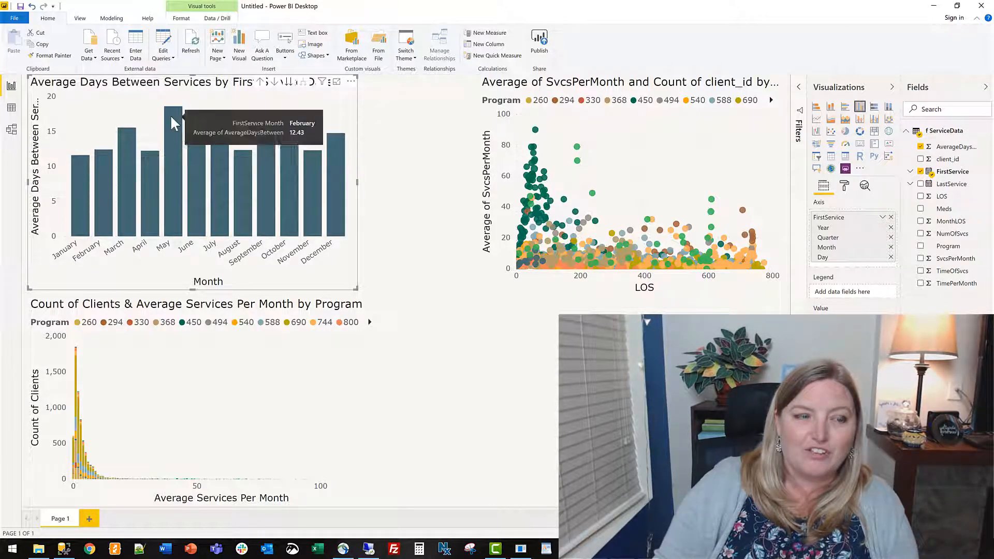
pyautogui.moveTo(178, 130)
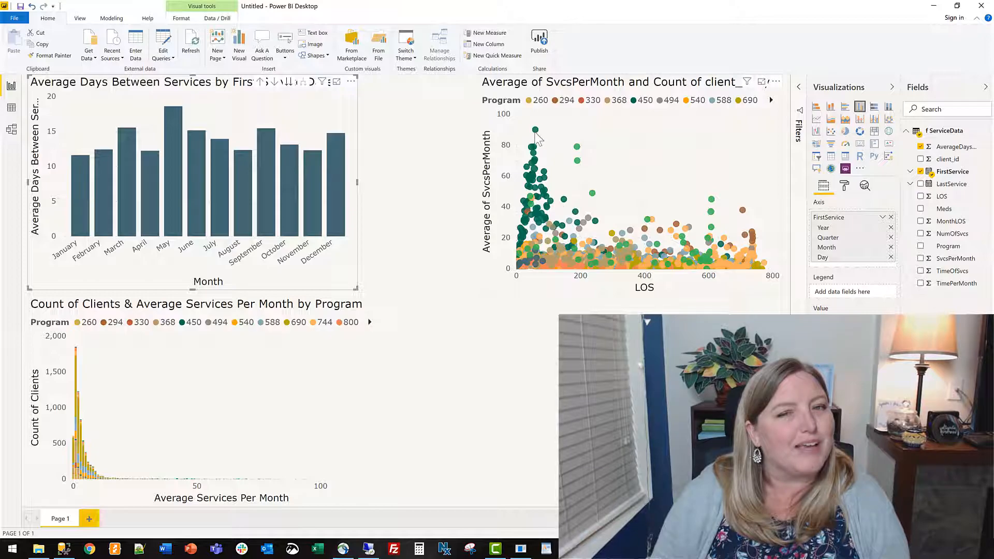
# Filter the report to program 450 and drill the Average Days Between Services chart up from months to years.
pyautogui.moveTo(536, 220)
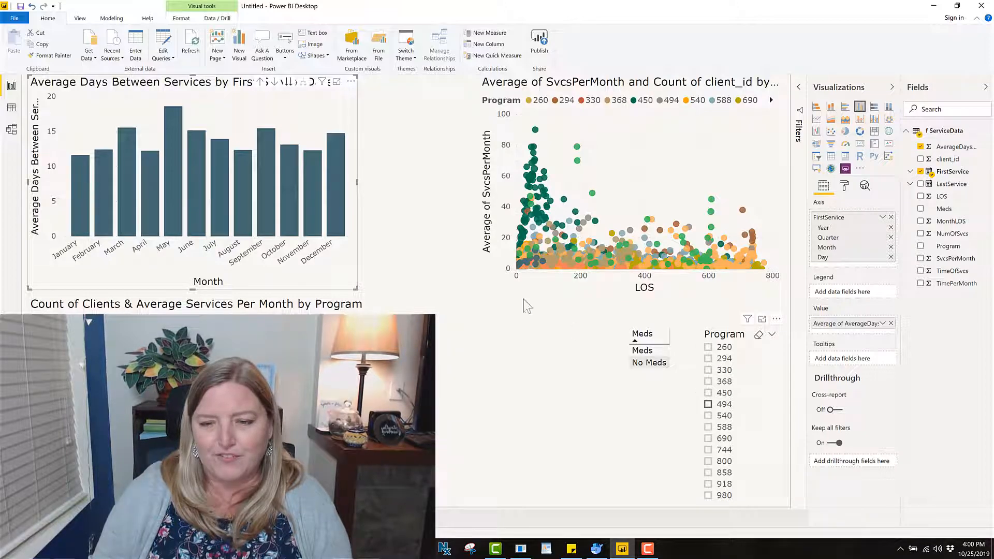
pyautogui.click(708, 395)
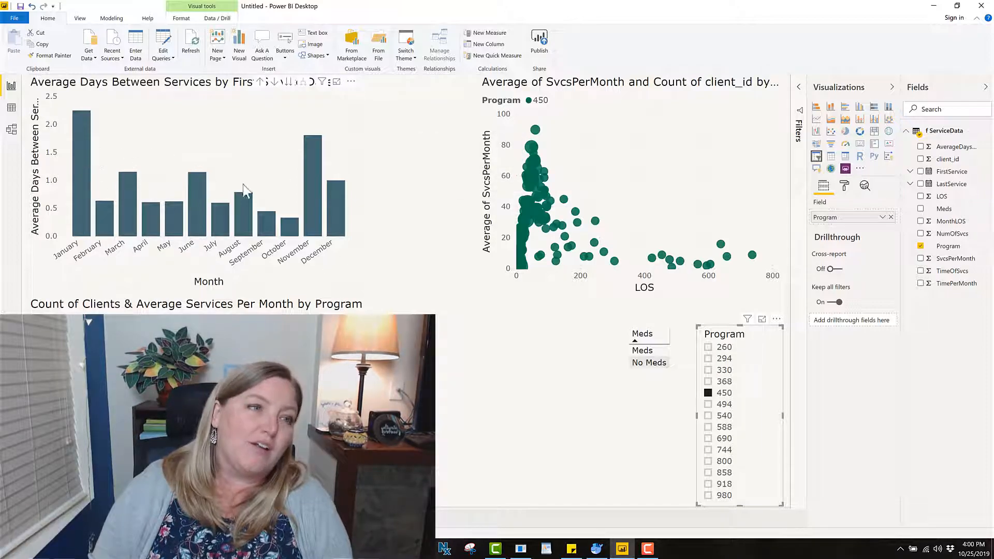
pyautogui.click(263, 86)
pyautogui.click(262, 86)
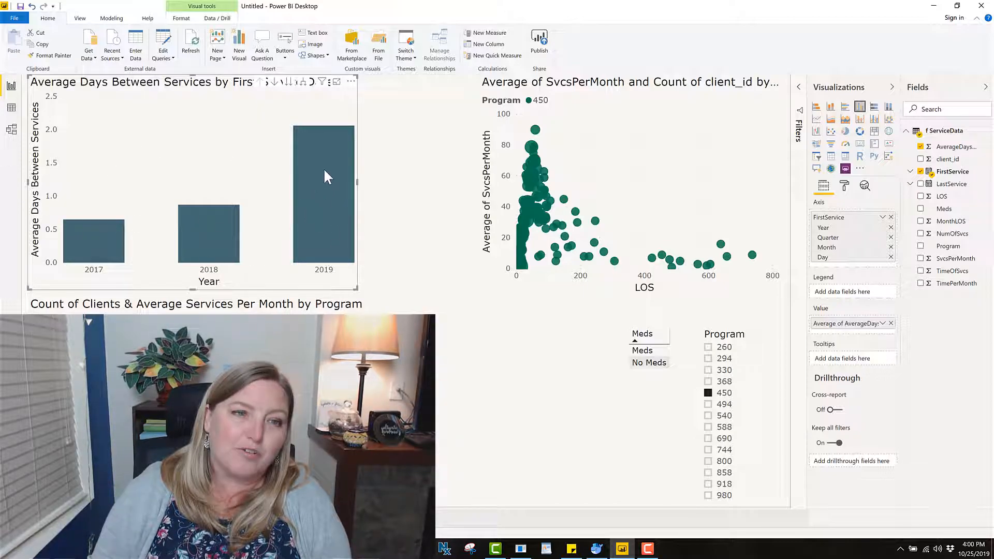
pyautogui.moveTo(345, 166)
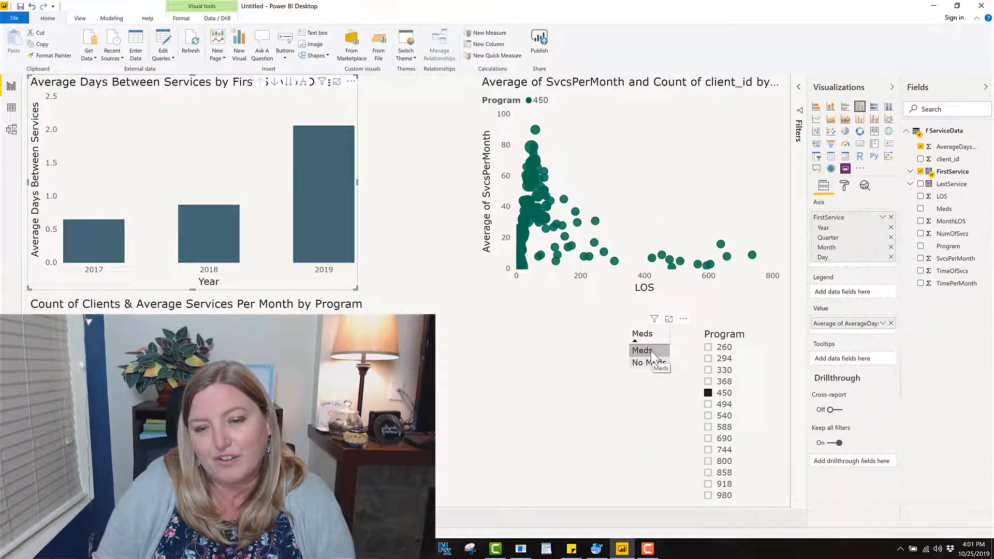
# Compare program 450's charts by alternately cross-filtering on Meds and No Meds, and clear the Meds selection.
pyautogui.click(653, 352)
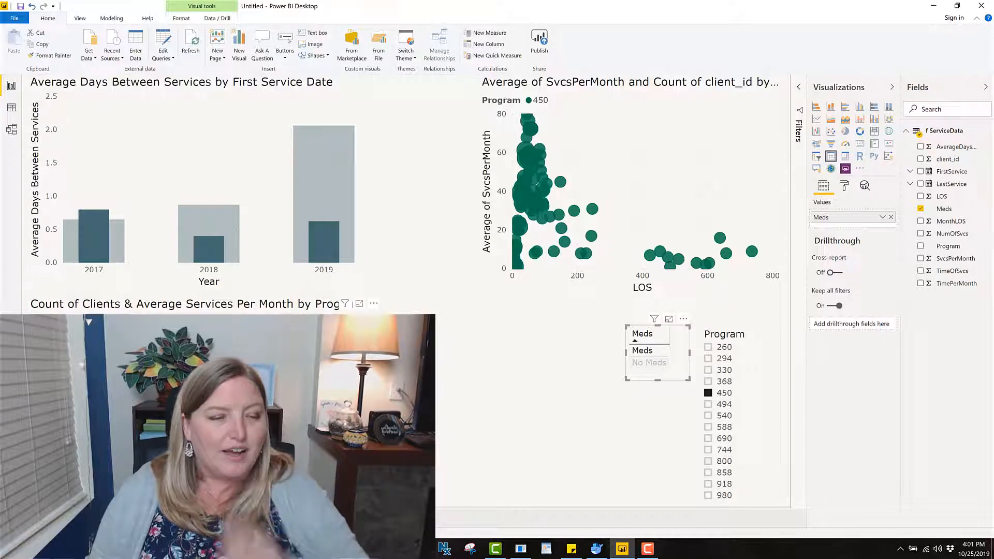
pyautogui.click(659, 361)
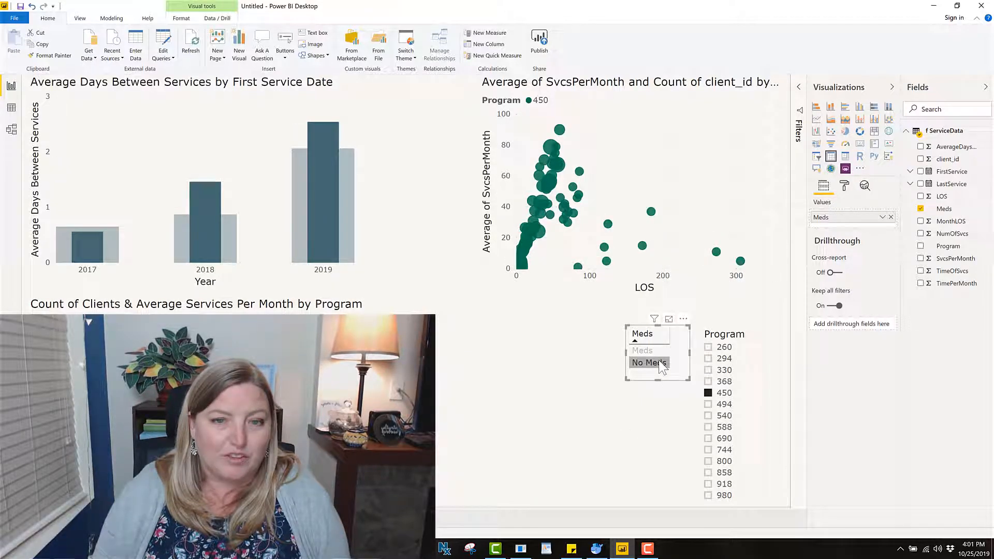
pyautogui.click(642, 351)
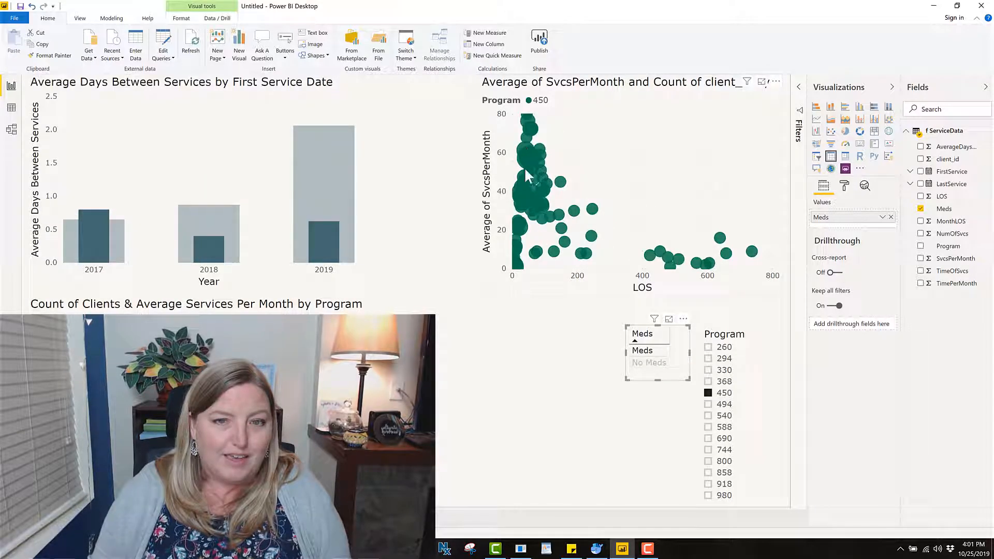
pyautogui.click(653, 364)
pyautogui.click(656, 351)
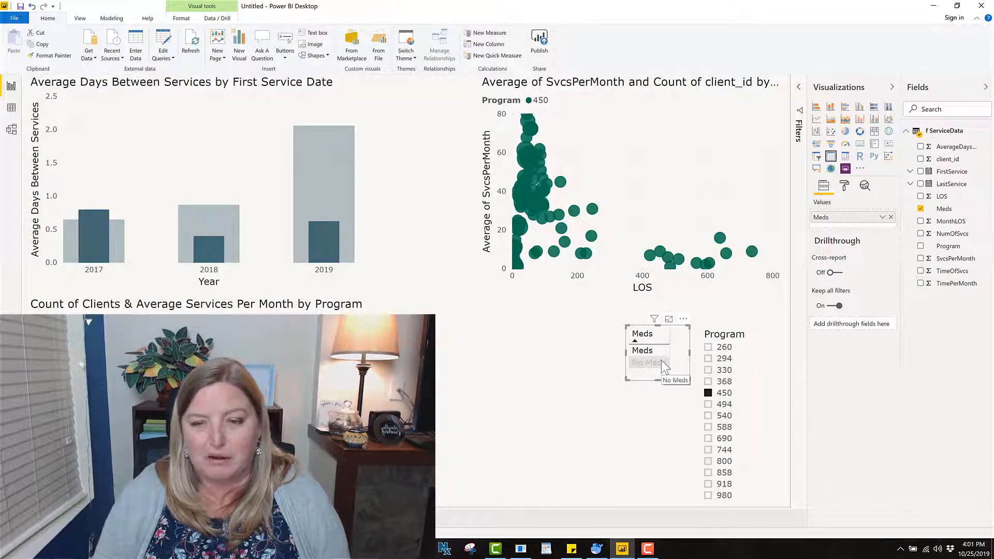
pyautogui.keyDown('ctrl'); pyautogui.click(661, 359); pyautogui.keyUp('ctrl')
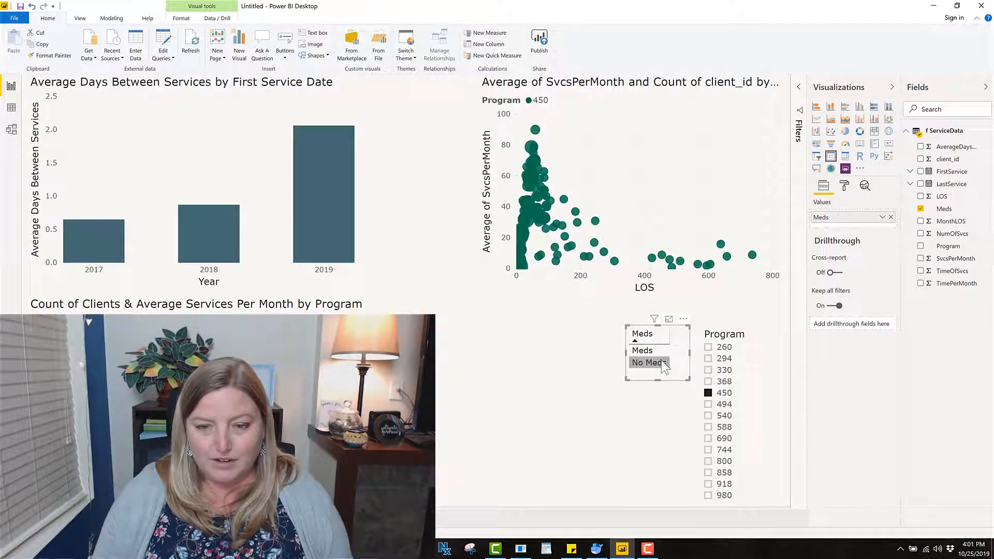
# Filter the report by programs 368, 690, 744 and 858 in turn to compare their service frequency charts.
pyautogui.click(713, 383)
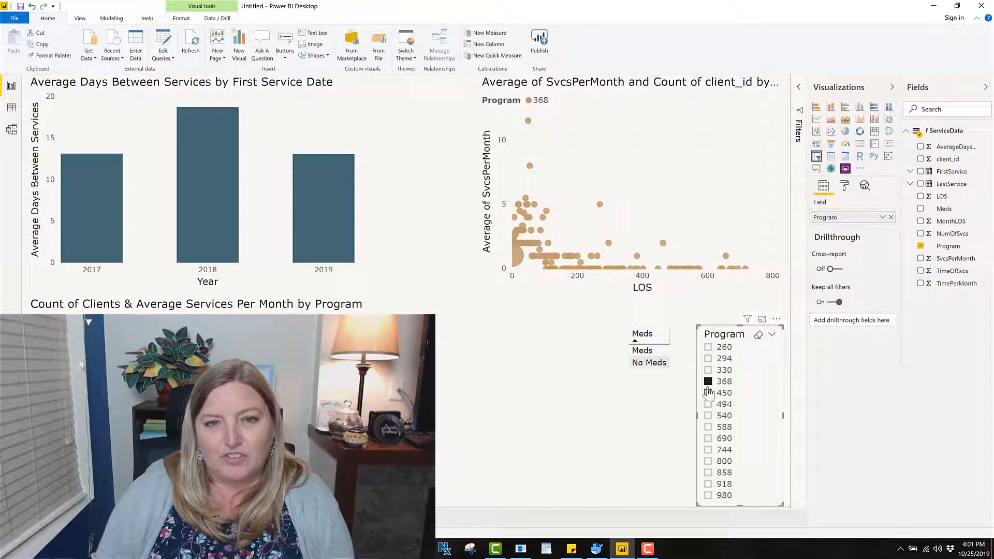
pyautogui.click(708, 439)
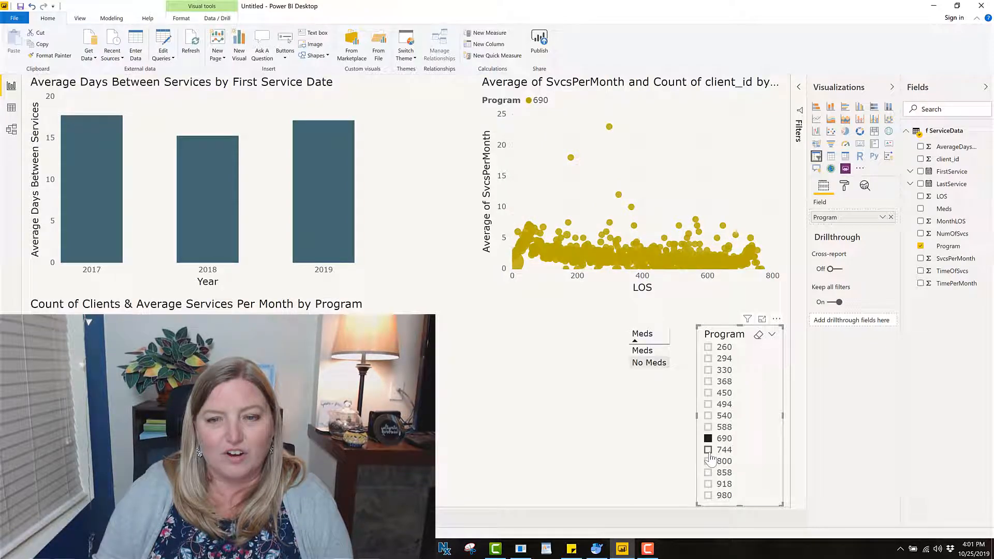
pyautogui.click(709, 450)
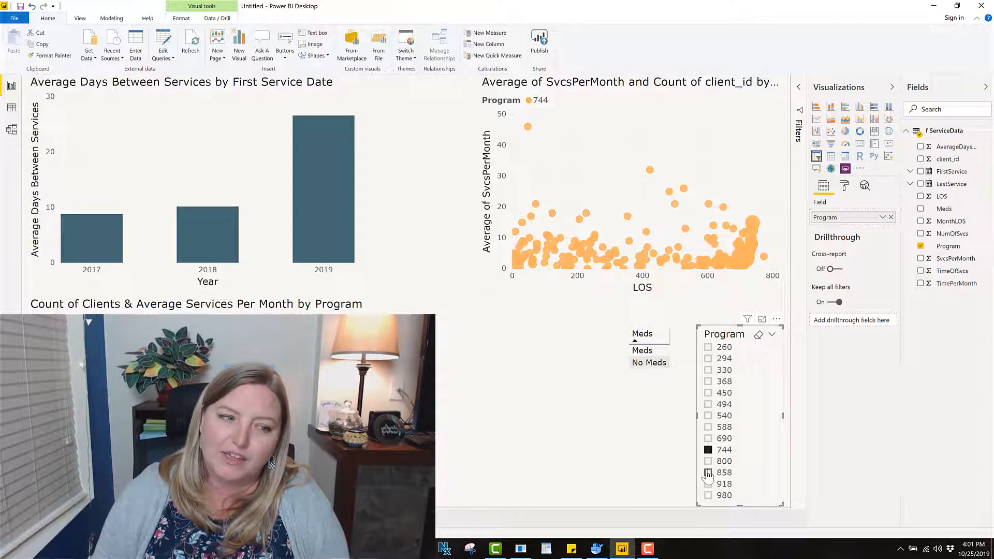
pyautogui.click(708, 473)
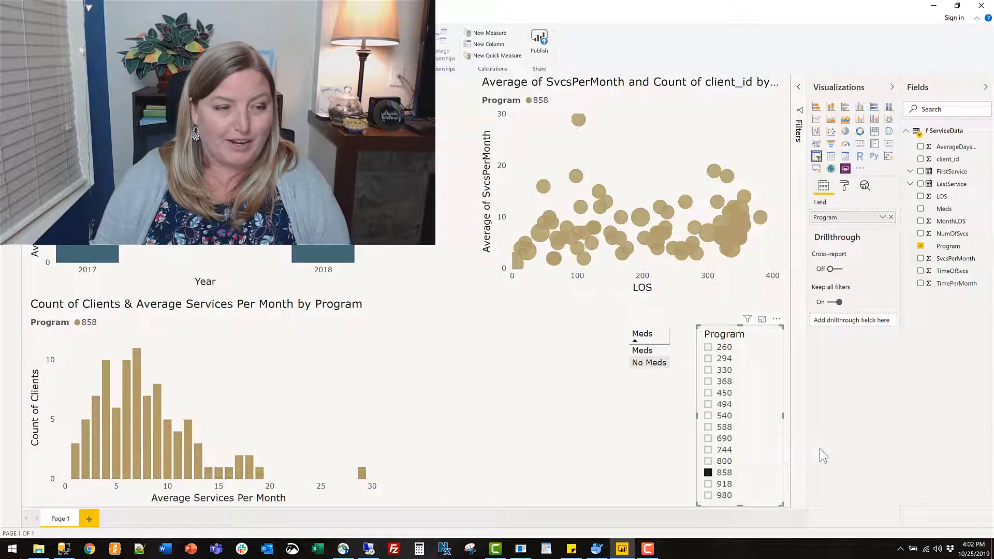
# Switch the program filter through 918, 294, 330, 368 and 450 to compare their client counts by average services per month.
pyautogui.click(720, 485)
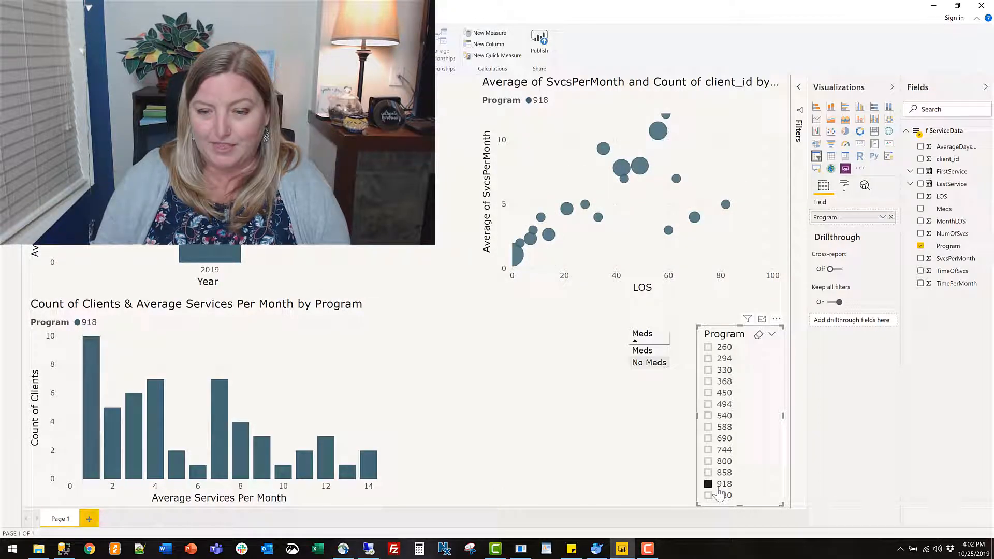
pyautogui.click(709, 360)
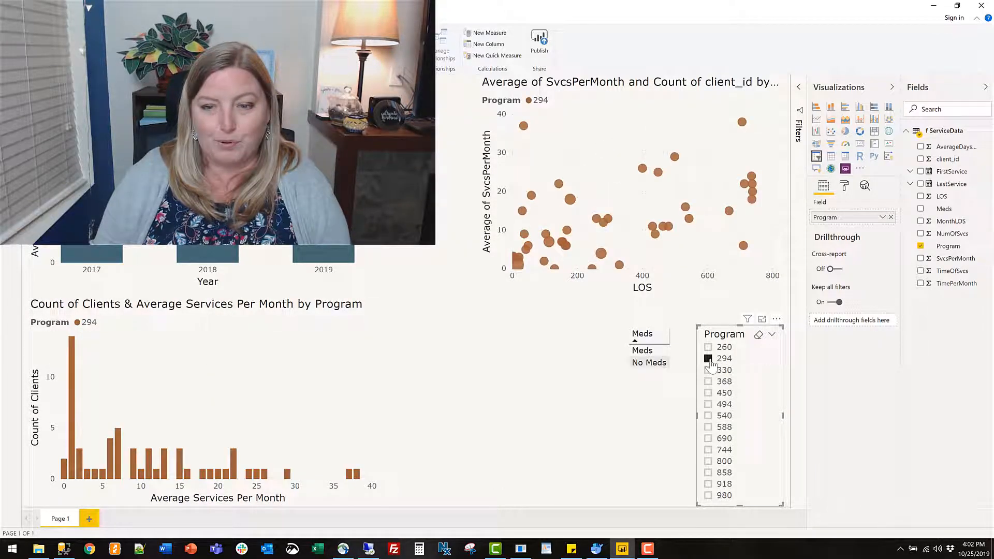
pyautogui.click(709, 370)
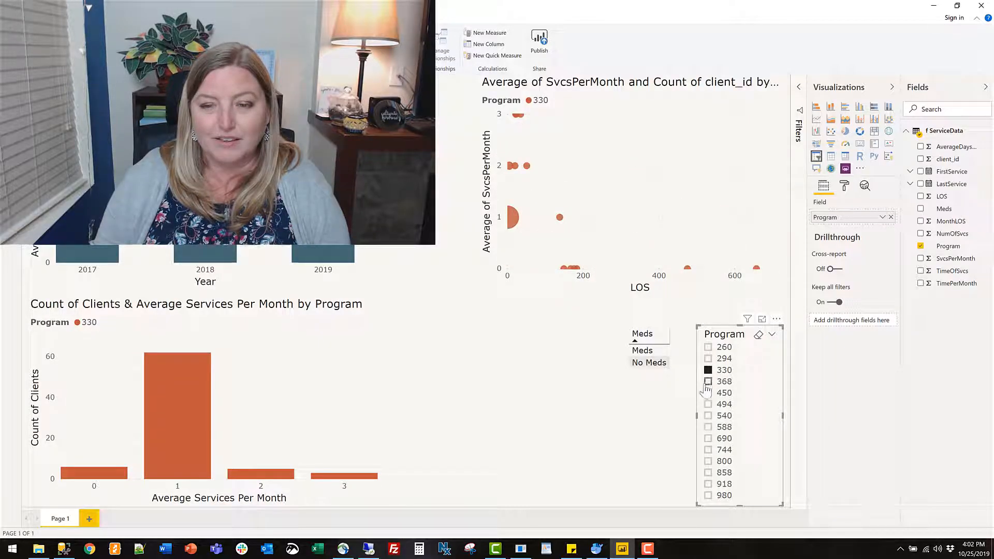
pyautogui.click(708, 383)
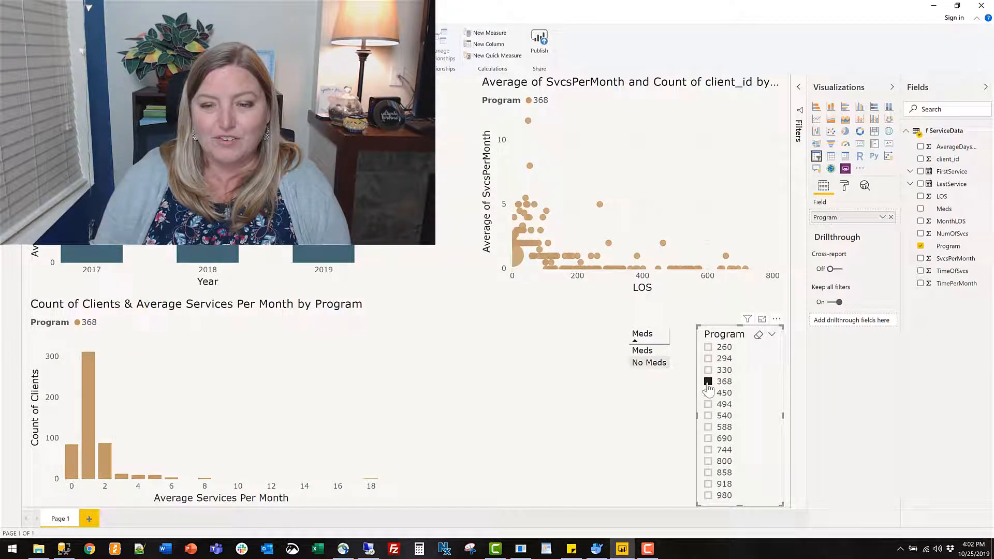
pyautogui.click(709, 394)
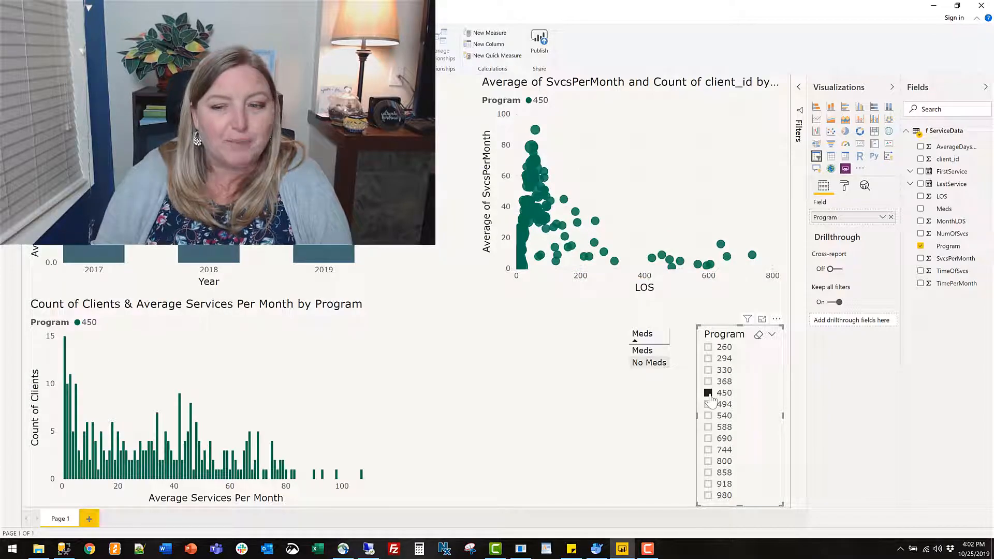